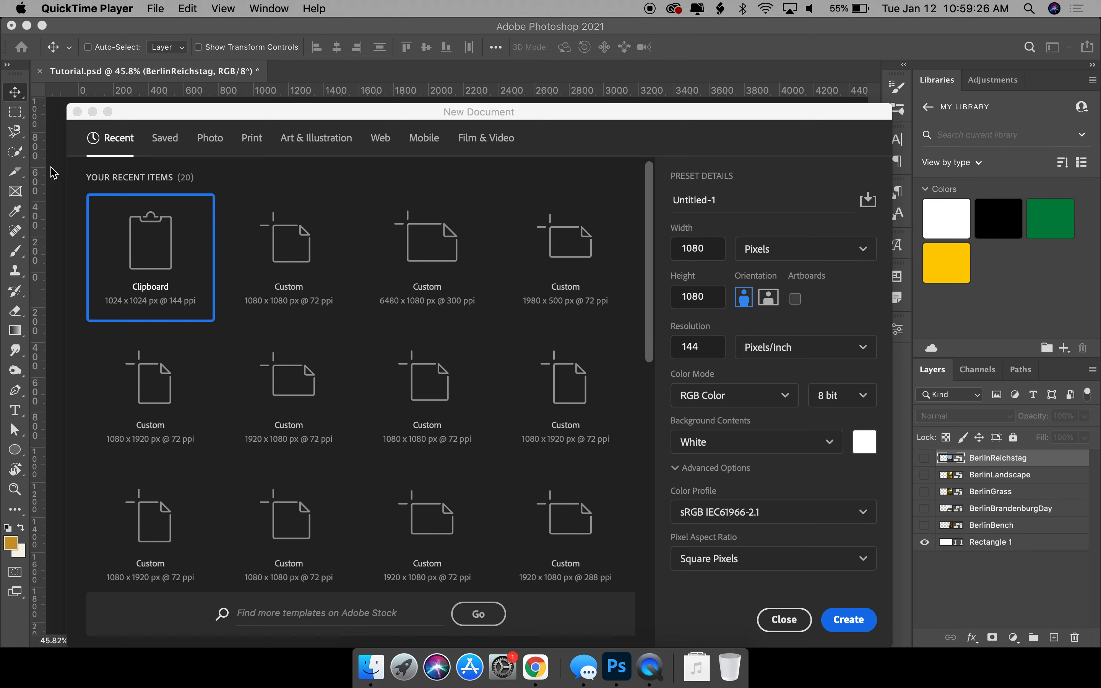
# Create a new document 4320 pixels wide and 1080 pixels high at 72 pixels per inch
pyautogui.click(53, 172)
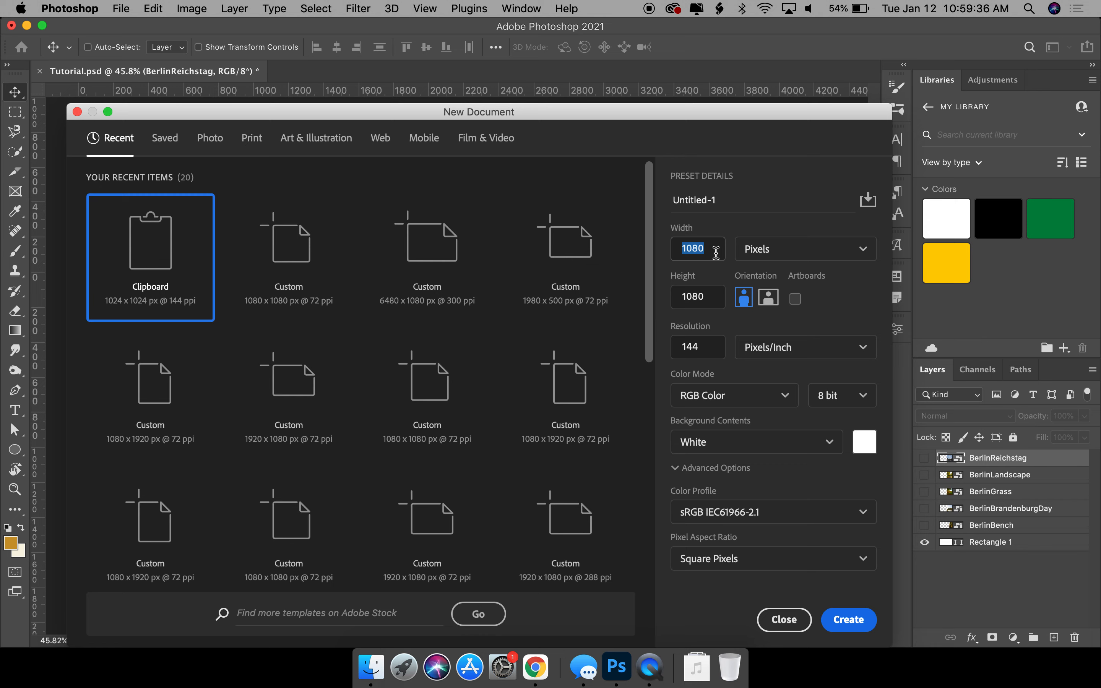
pyautogui.click(703, 309)
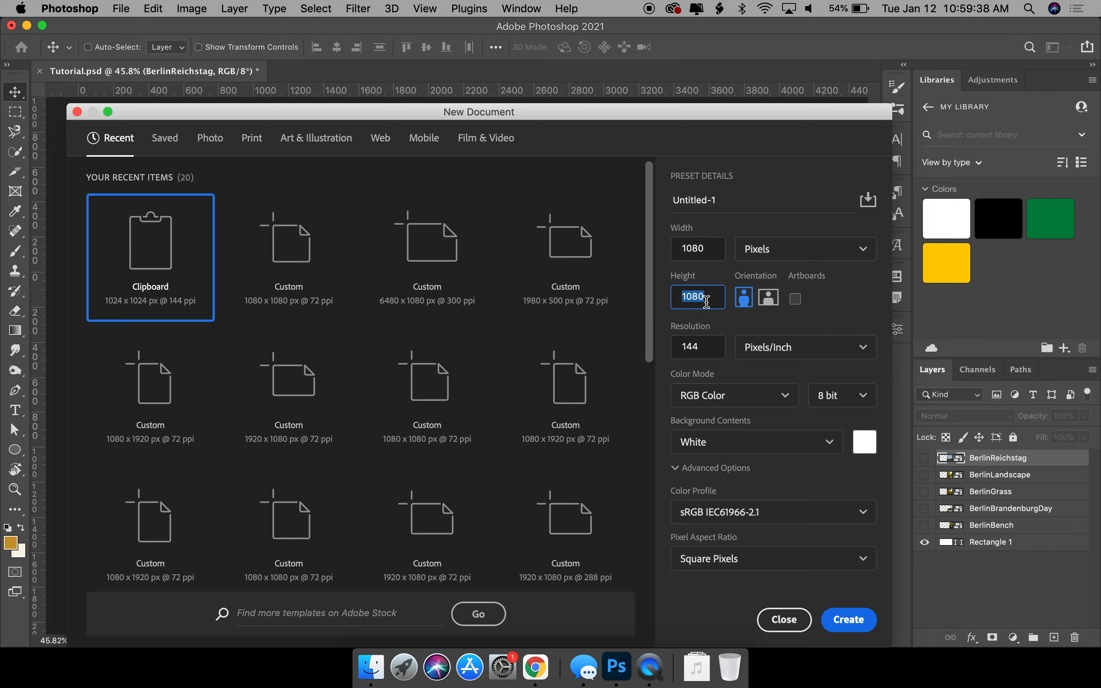
pyautogui.click(713, 245)
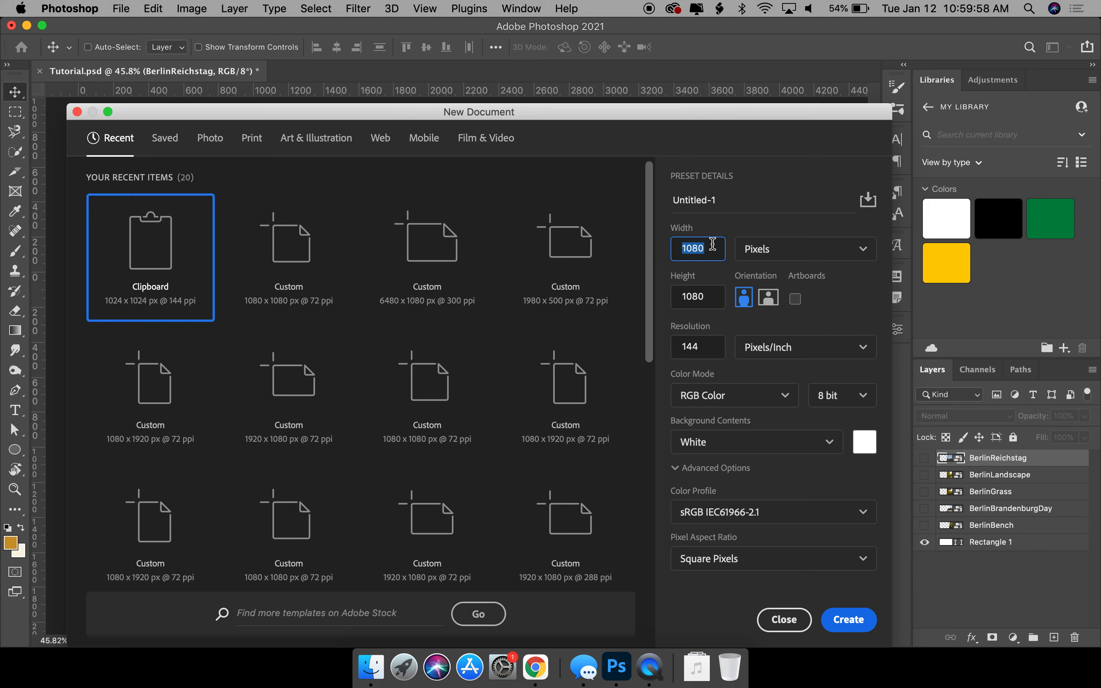
pyautogui.write('4320')
pyautogui.click(711, 350)
pyautogui.write('72')
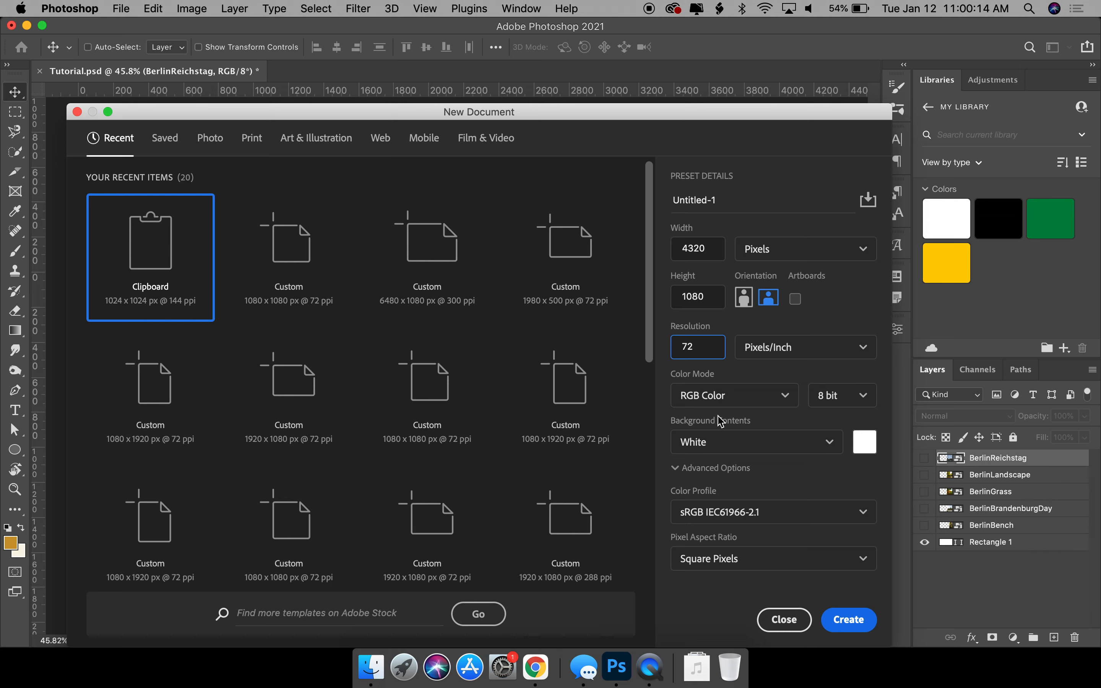
pyautogui.click(854, 629)
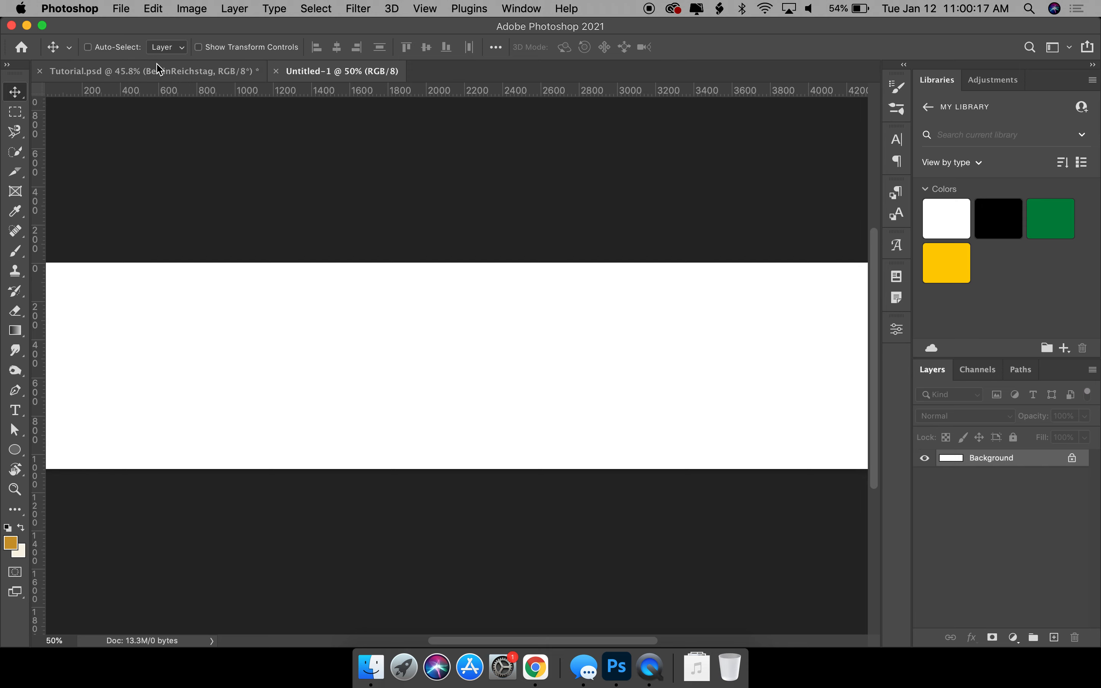
# Switch to Tutorial.psd, show the BerlinBench layer and move its photo to the left edge of the canvas
pyautogui.click(159, 71)
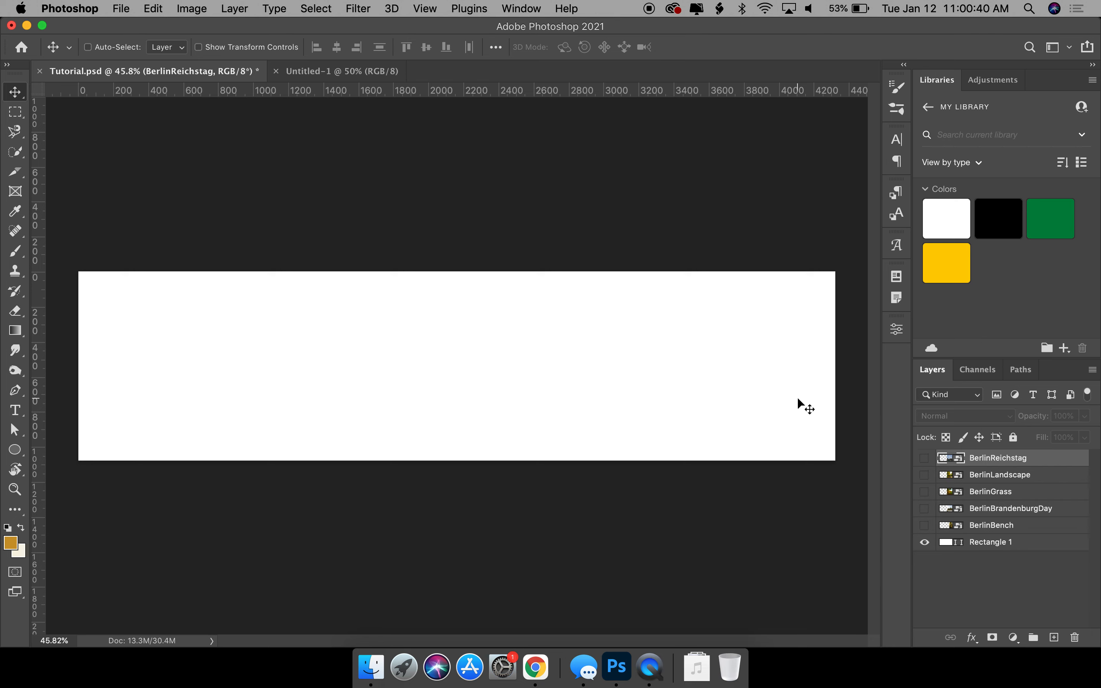
pyautogui.click(926, 525)
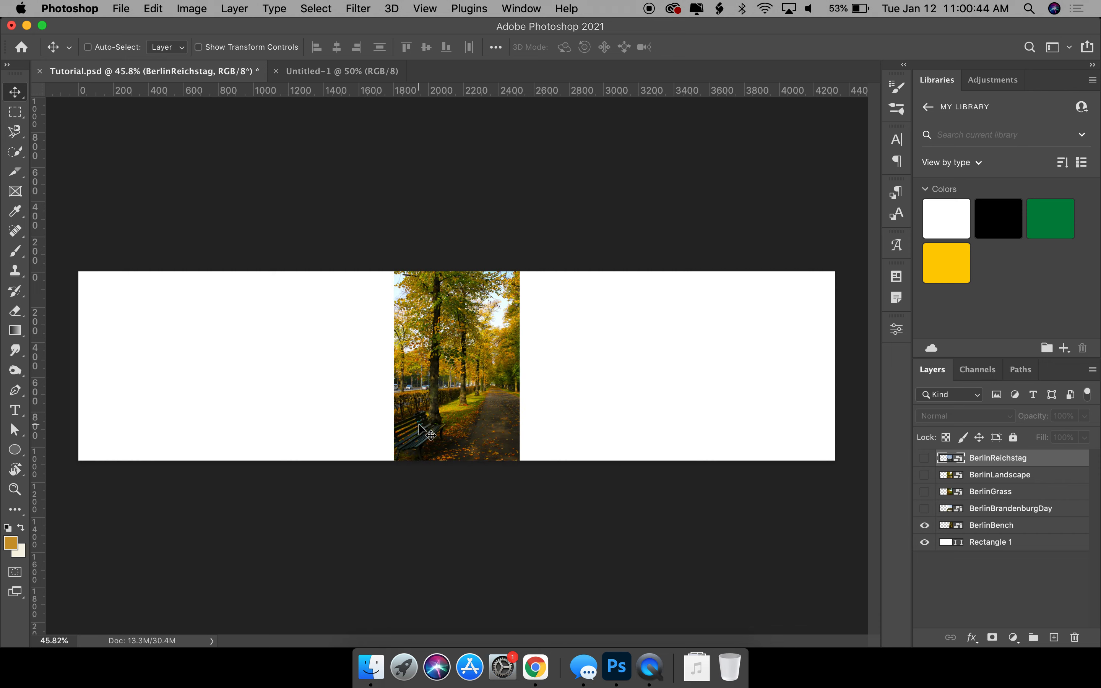
pyautogui.keyDown('super'); pyautogui.click(466, 402); pyautogui.keyUp('super')
pyautogui.moveTo(466, 402); pyautogui.dragTo(189, 391)
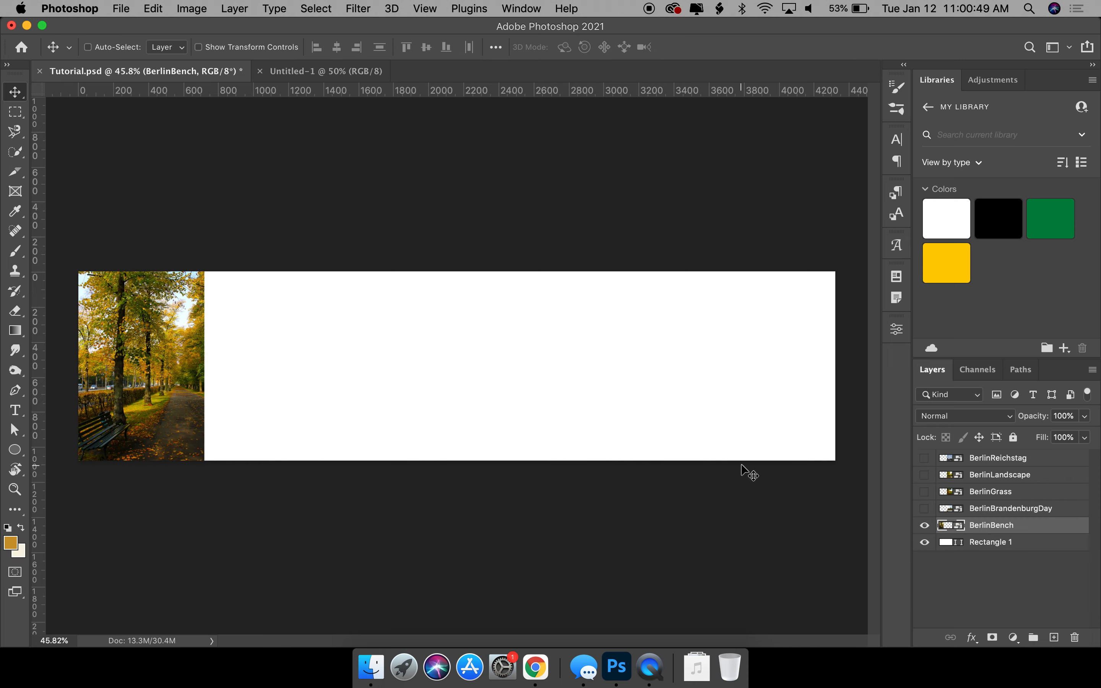
# Show the BerlinBrandenburgDay layer and move its photo flush against the right side of the bench photo
pyautogui.click(924, 509)
pyautogui.click(986, 512)
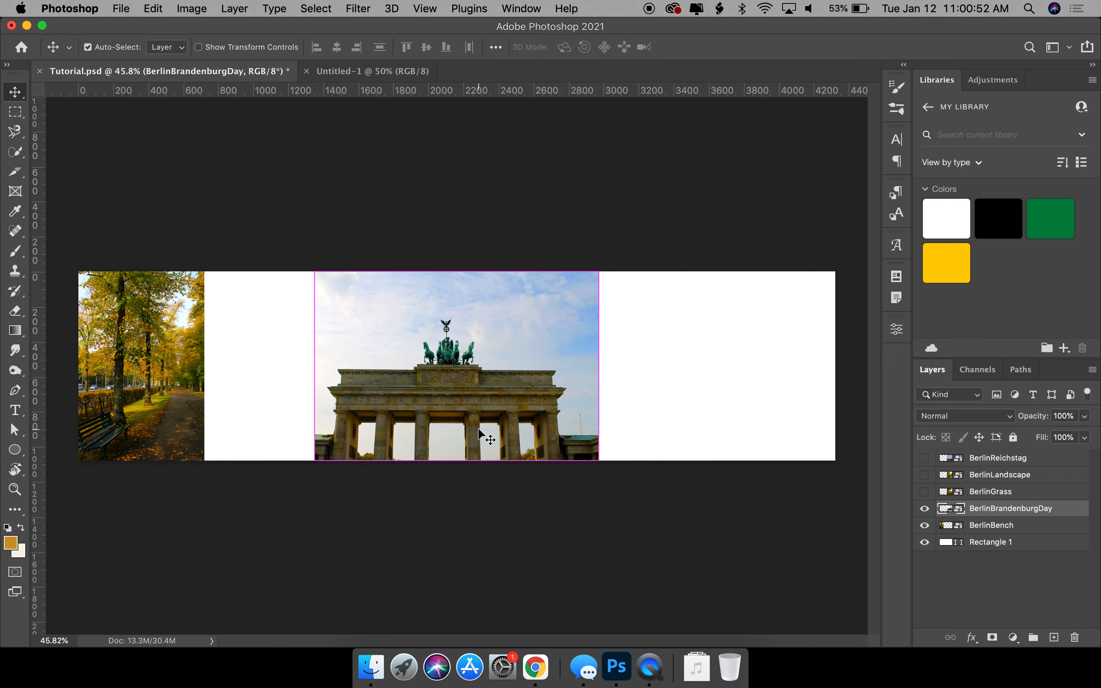
pyautogui.moveTo(506, 400); pyautogui.dragTo(398, 391)
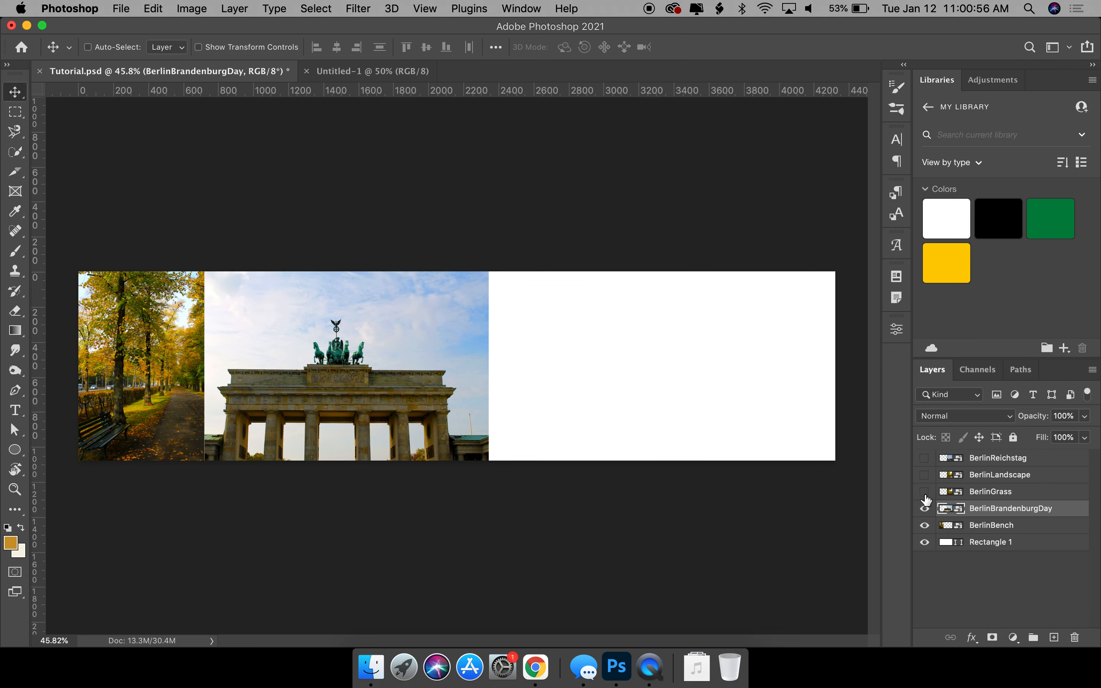
# Show the BerlinGrass layer and move its photo right, next to the Brandenburg Gate photo
pyautogui.click(924, 492)
pyautogui.click(411, 396)
pyautogui.moveTo(411, 394); pyautogui.dragTo(554, 391)
pyautogui.click(924, 475)
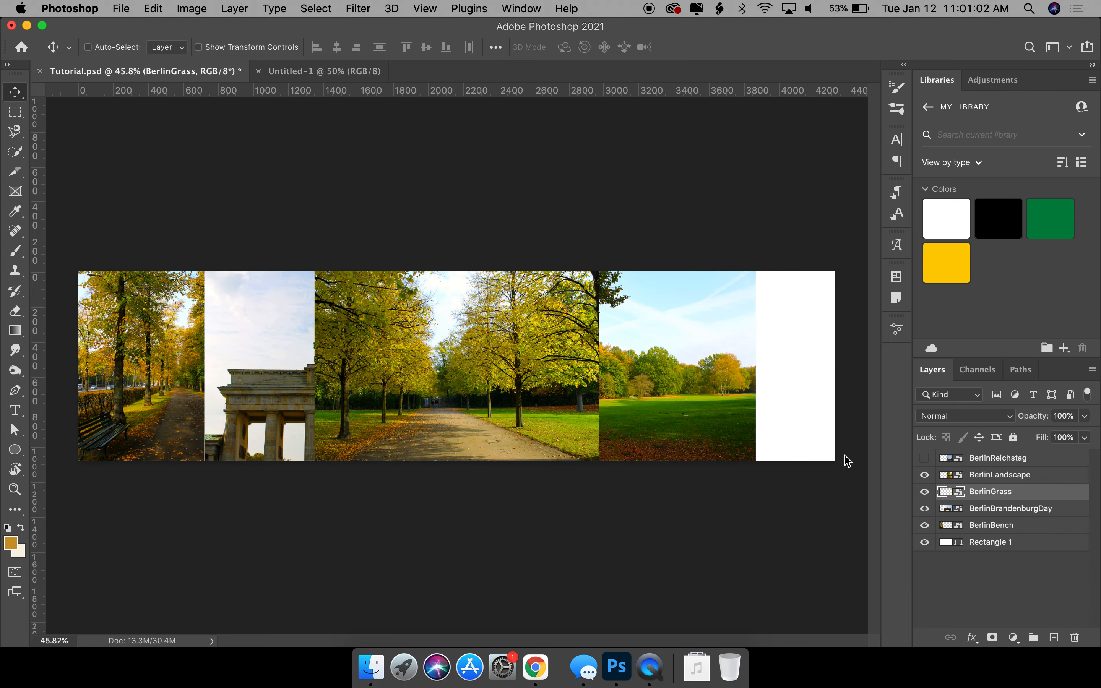
pyautogui.click(393, 417)
pyautogui.click(925, 475)
# Show the BerlinReichstag layer, move its photo to the right end of the canvas overlapping the grass photo, and select BerlinGrass
pyautogui.click(925, 458)
pyautogui.click(997, 458)
pyautogui.moveTo(377, 396); pyautogui.dragTo(703, 414)
pyautogui.press('super')
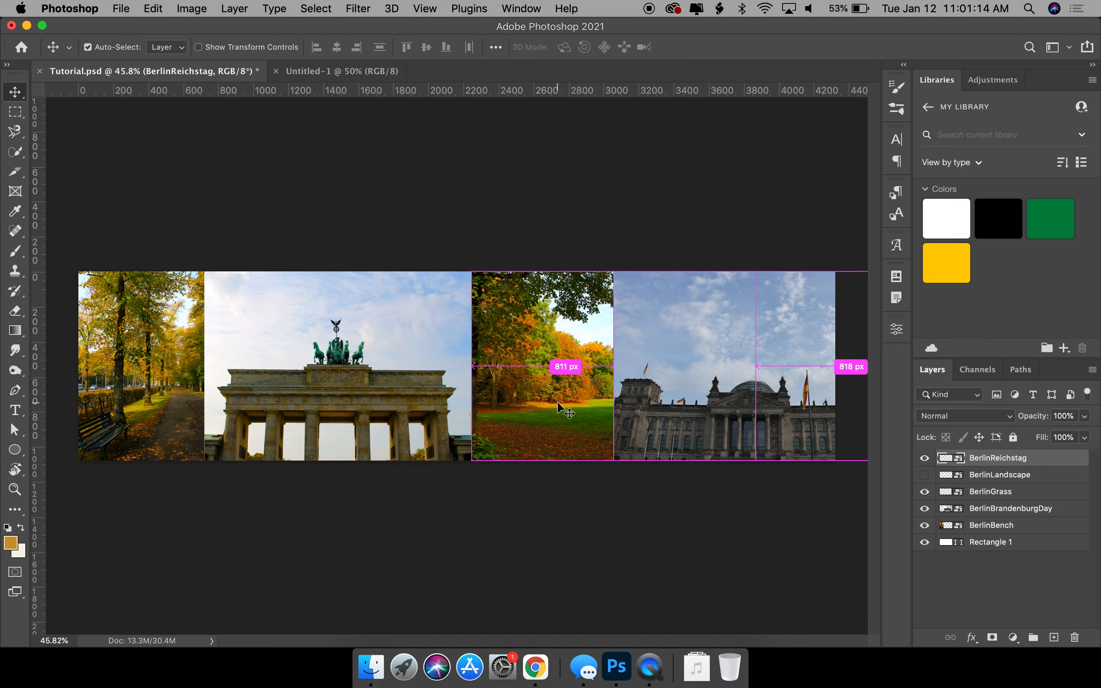
pyautogui.keyDown('super'); pyautogui.click(557, 402); pyautogui.keyUp('super')
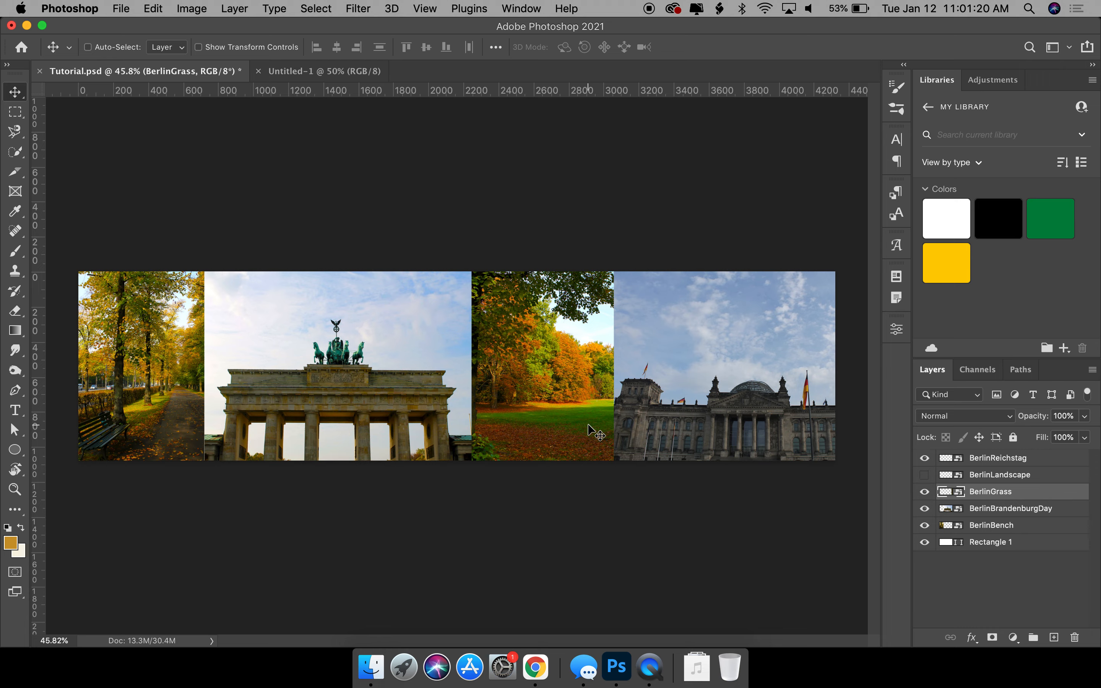
# Add a new guide layout that divides the canvas into 4 columns
pyautogui.click(419, 13)
pyautogui.click(420, 13)
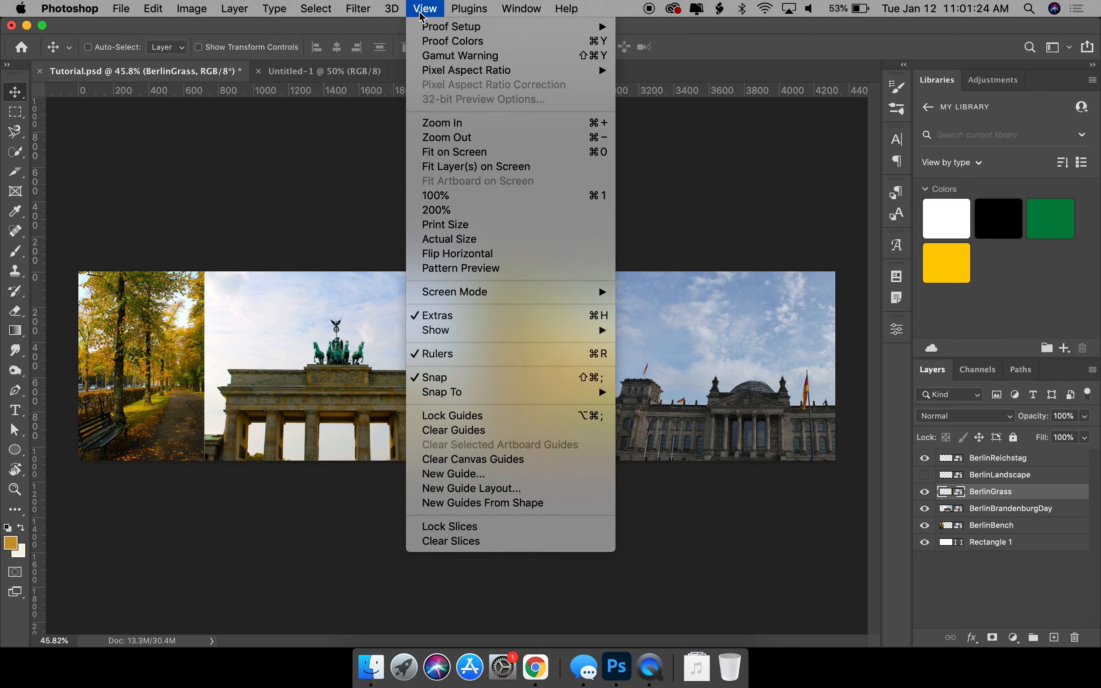
pyautogui.click(463, 494)
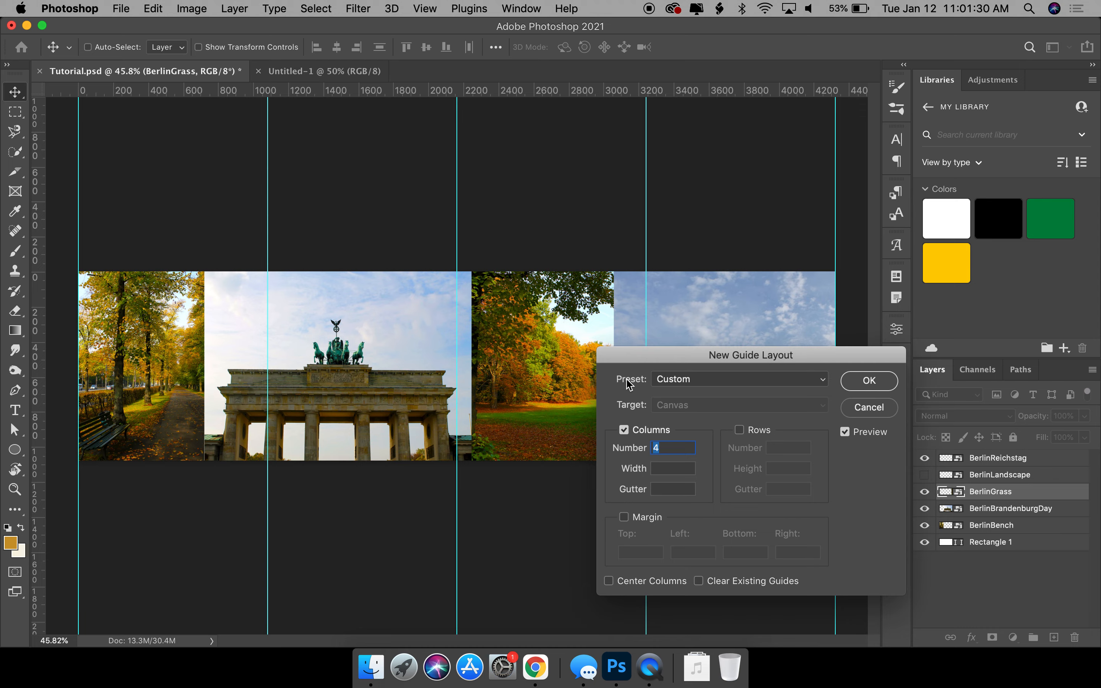
pyautogui.moveTo(627, 358); pyautogui.dragTo(882, 236)
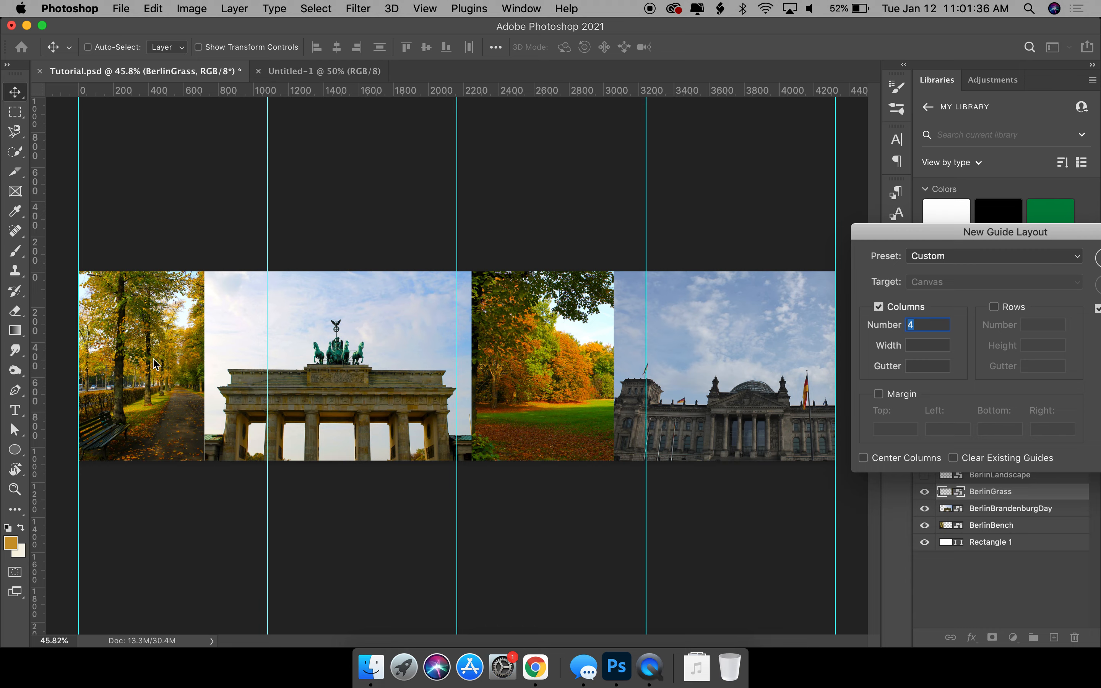
pyautogui.moveTo(896, 234); pyautogui.dragTo(796, 213)
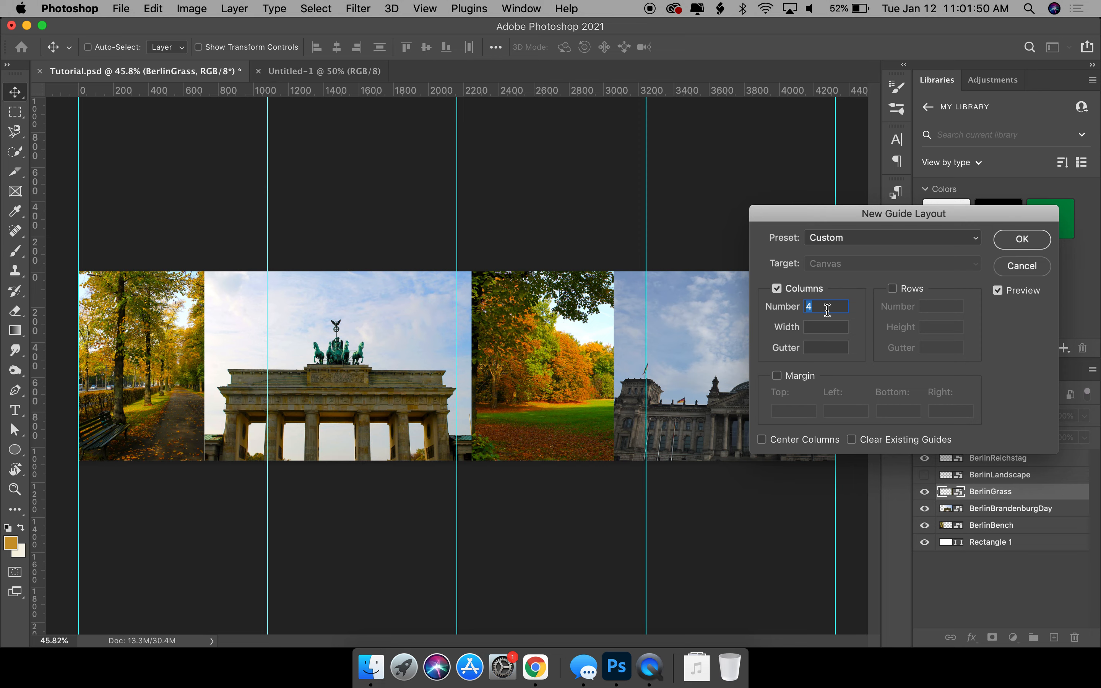
pyautogui.press('Up')
pyautogui.press('Up')
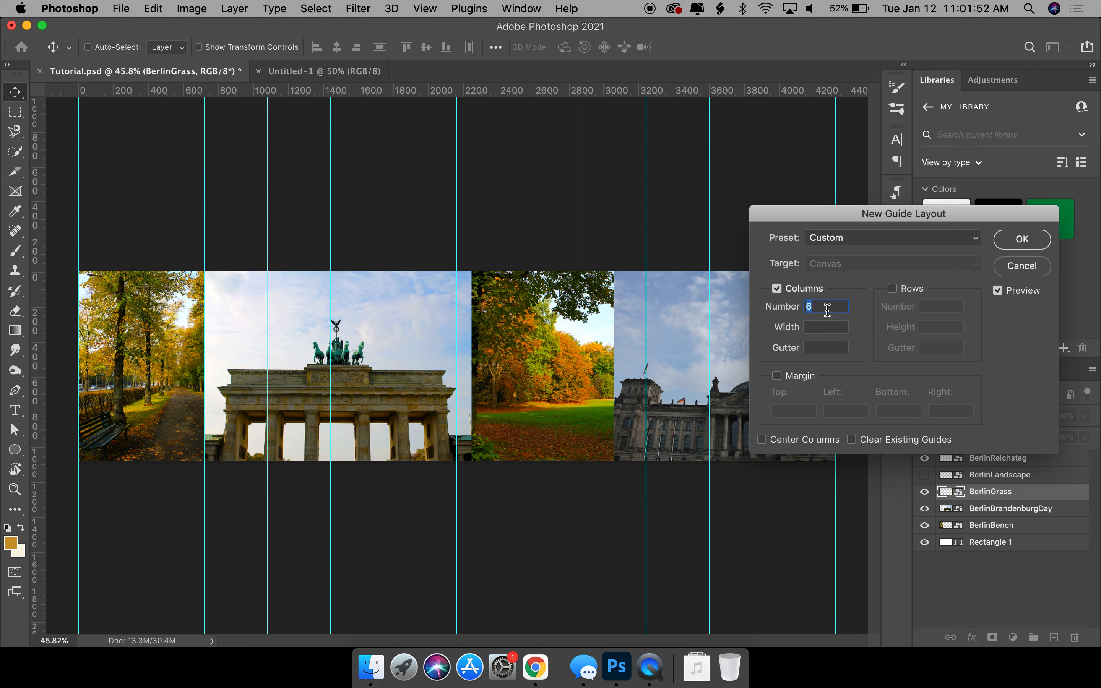
pyautogui.press('Down')
pyautogui.press('Down')
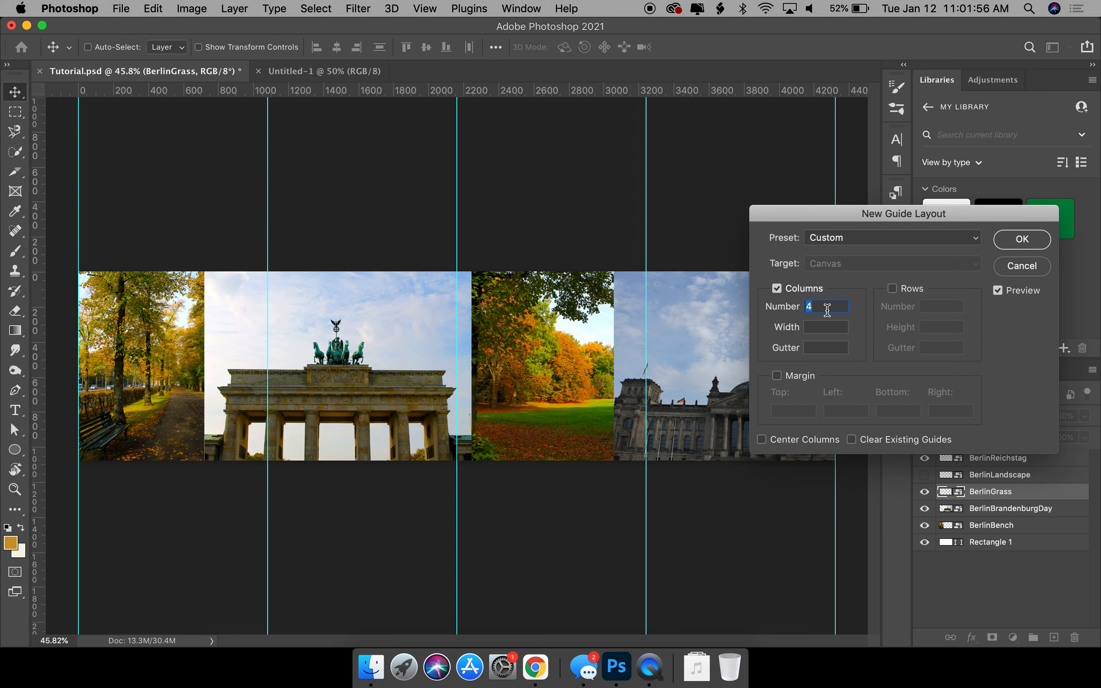
pyautogui.click(1009, 251)
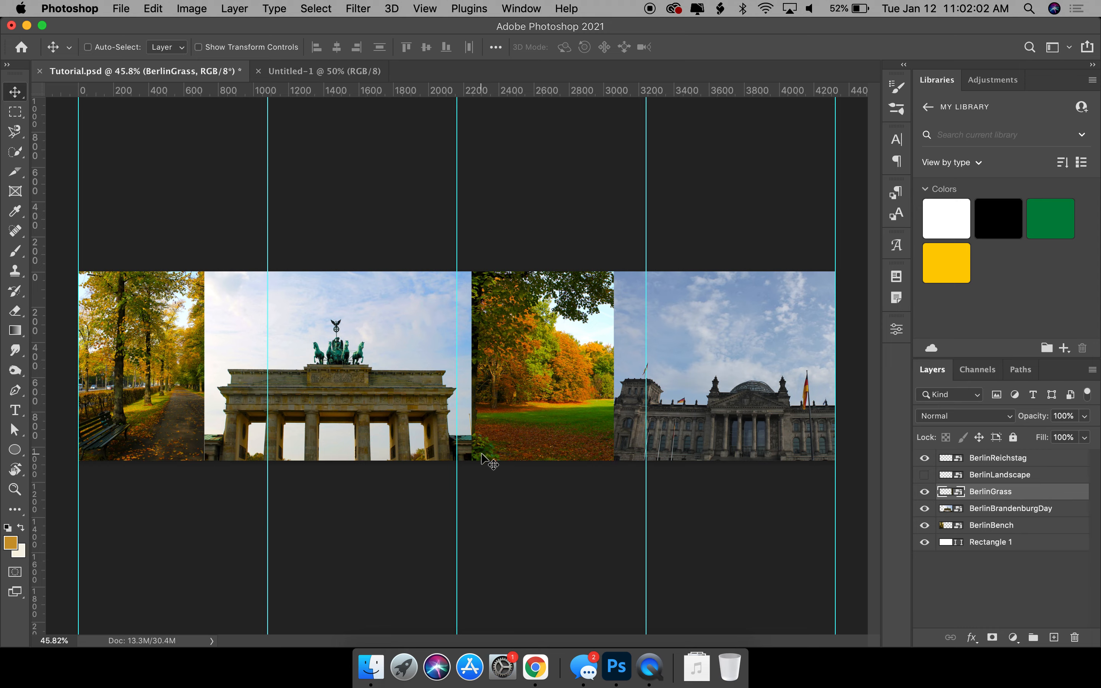
# Move the Reichstag photo further right to uncover more of the grass photo, and select the BerlinBrandenburgDay layer
pyautogui.keyDown('super'); pyautogui.click(539, 402); pyautogui.keyUp('super')
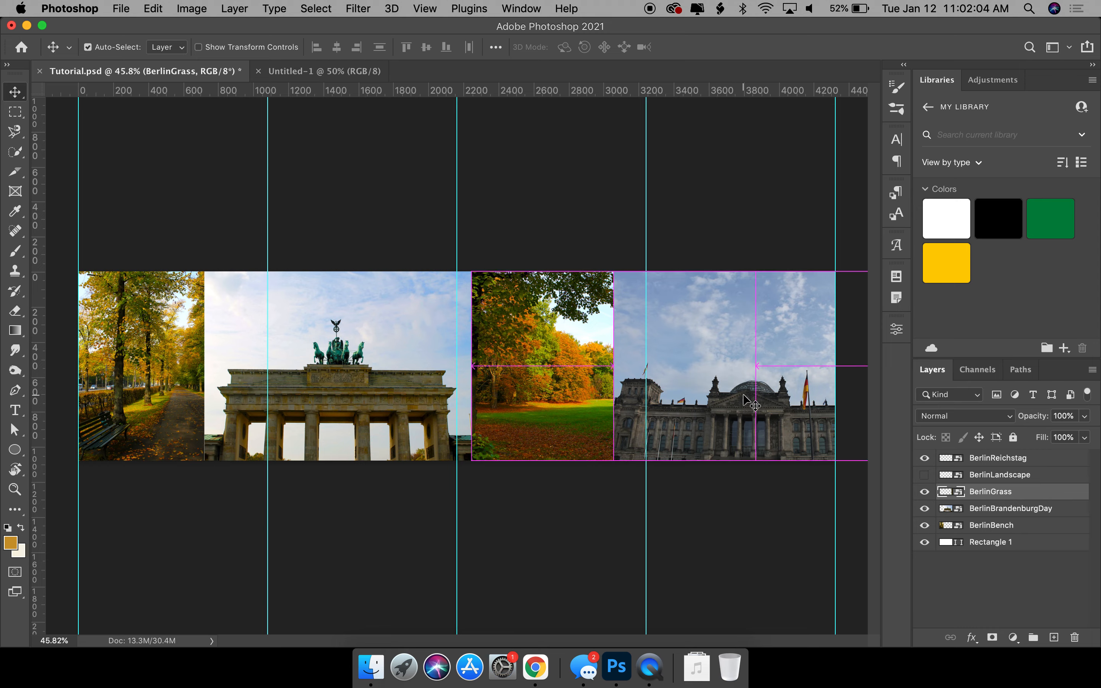
pyautogui.keyDown('super'); pyautogui.click(708, 403); pyautogui.keyUp('super')
pyautogui.moveTo(707, 403); pyautogui.dragTo(768, 403)
pyautogui.keyDown('super'); pyautogui.click(337, 402); pyautogui.keyUp('super')
# Use the Slice tool to create slices from the guides
pyautogui.click(15, 172)
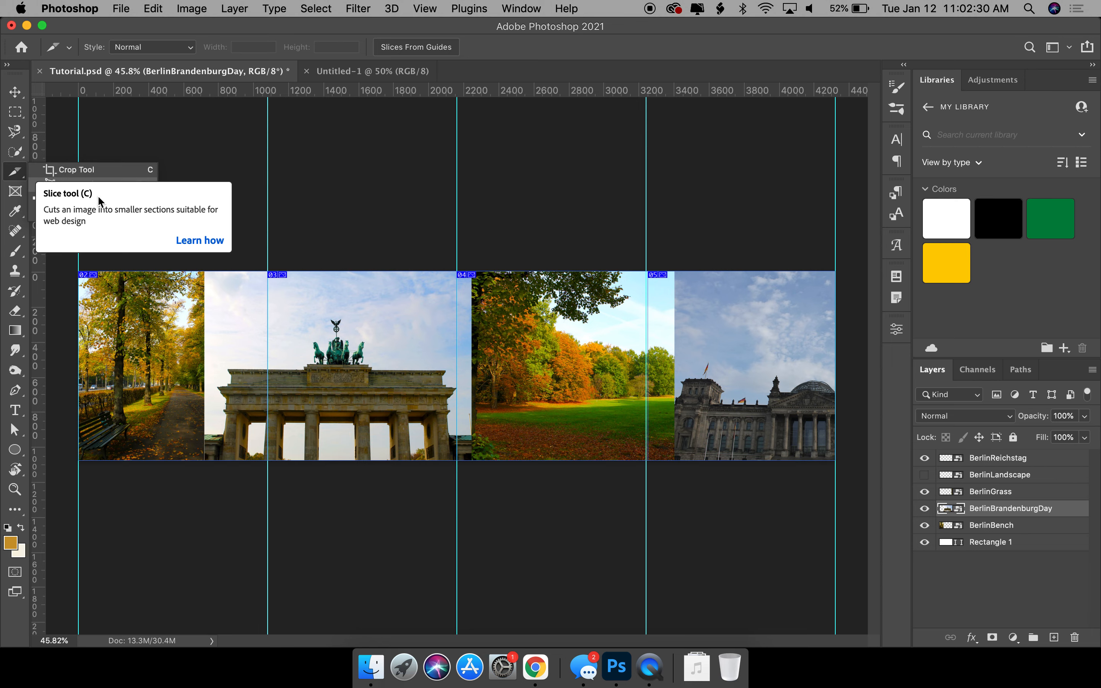
pyautogui.click(36, 204)
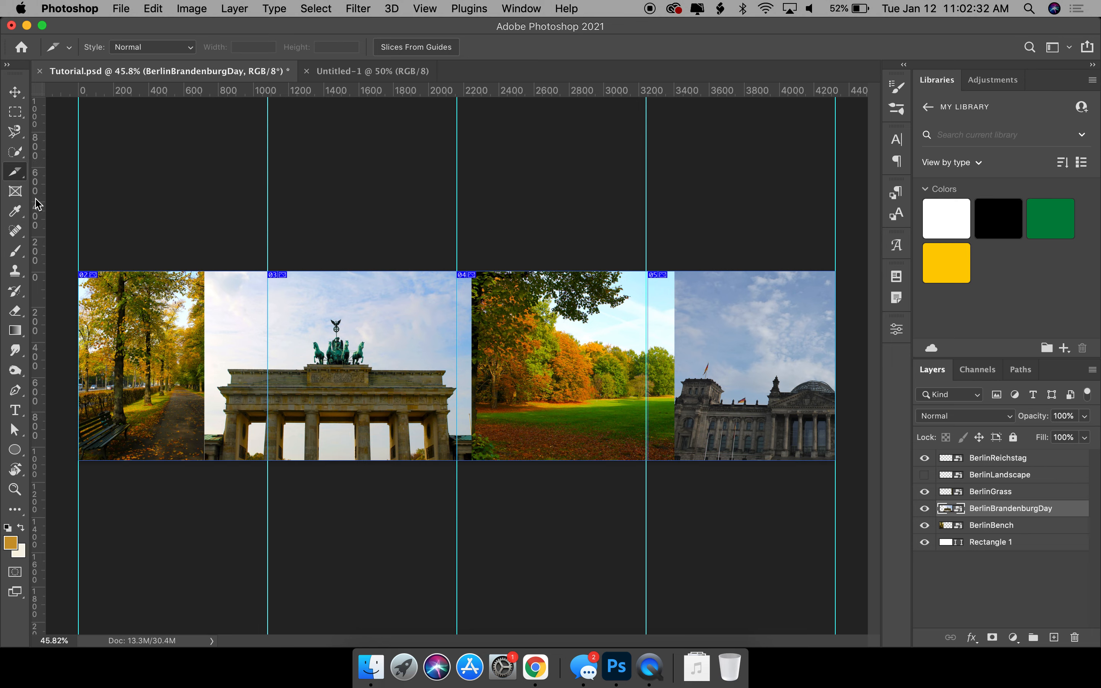
pyautogui.click(399, 48)
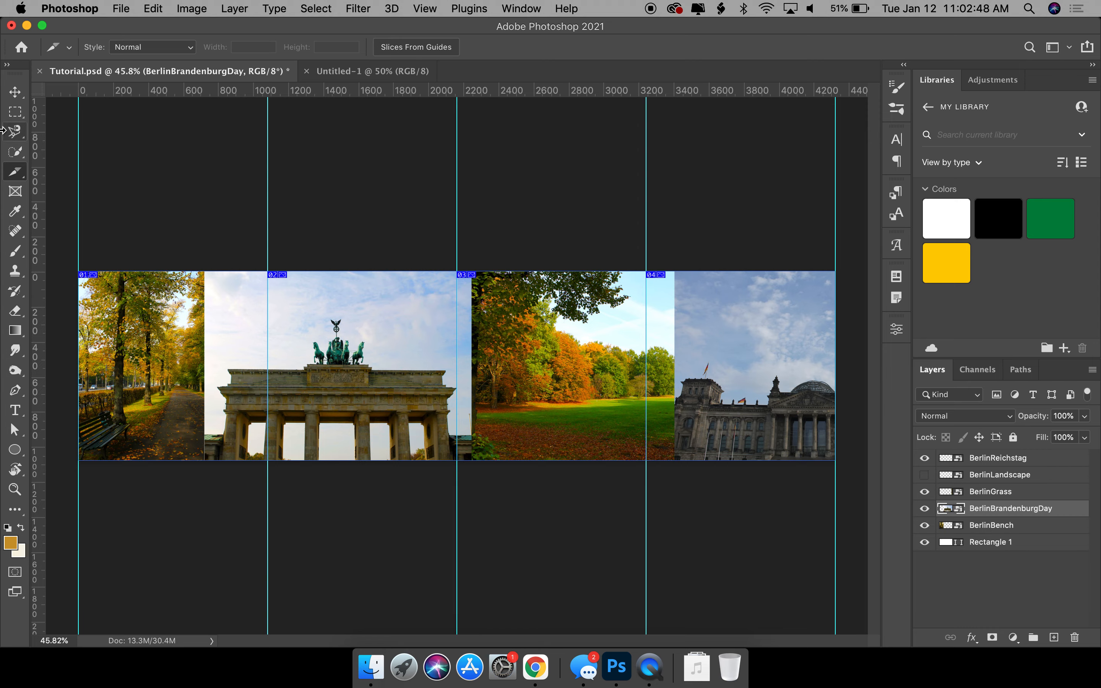
# Export all slices with Save for Web as images only, named Tutorial.jpg, to the Desktop
pyautogui.click(116, 7)
pyautogui.moveTo(196, 219)
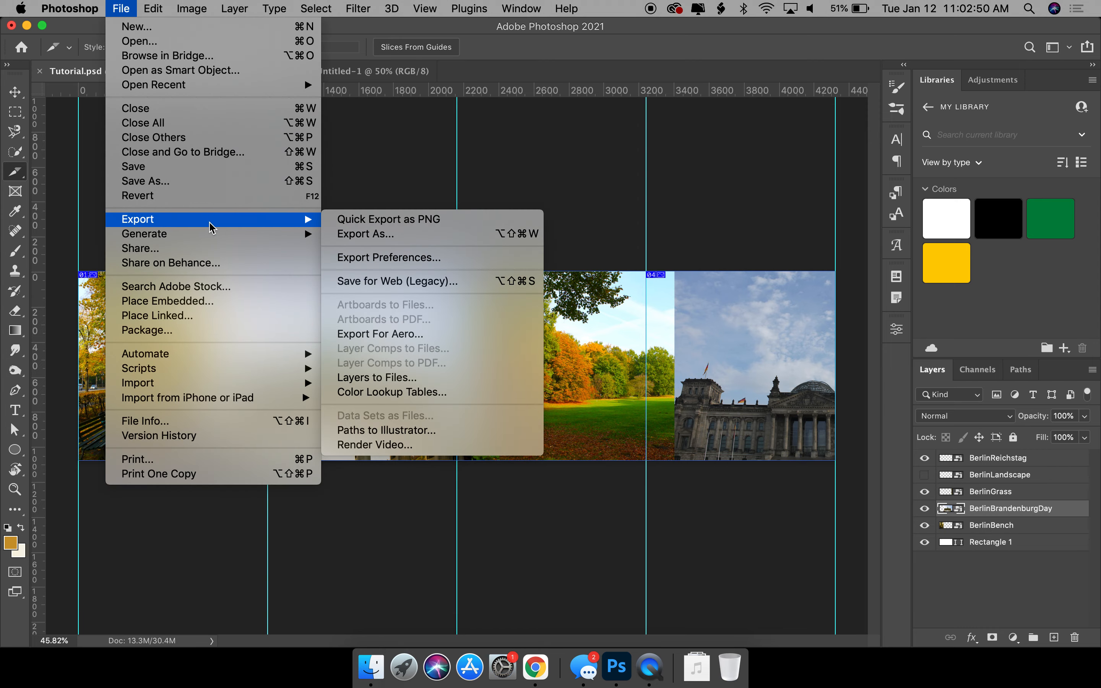
pyautogui.click(396, 287)
pyautogui.click(669, 596)
pyautogui.click(210, 203)
pyautogui.click(220, 384)
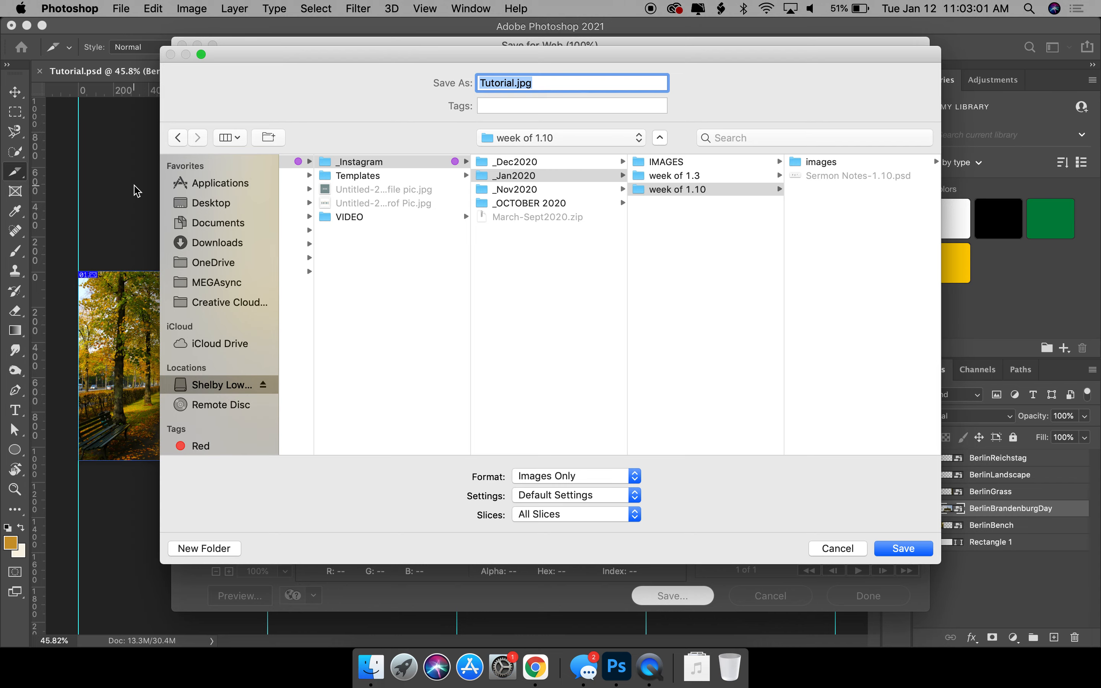
pyautogui.click(236, 206)
pyautogui.click(883, 546)
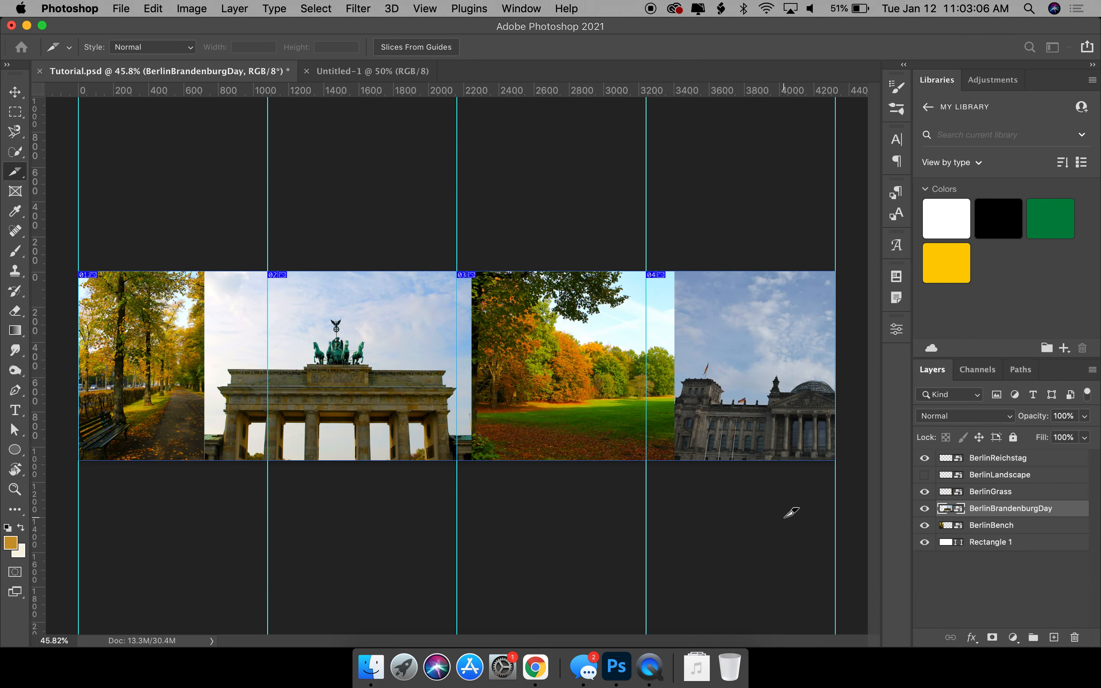
# Switch to Finder, preview the exported slices Tutorial_01.jpg to Tutorial_04.jpg in the Desktop's images folder, and return to Photoshop
pyautogui.click(371, 667)
pyautogui.click(369, 193)
pyautogui.click(514, 193)
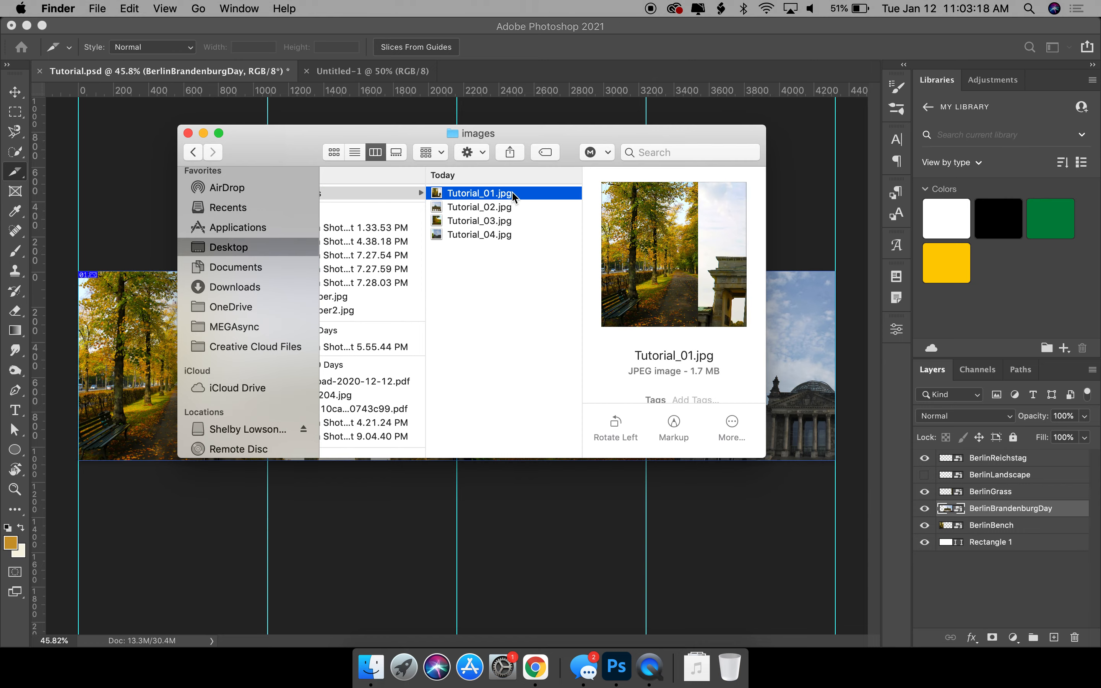
pyautogui.press('space')
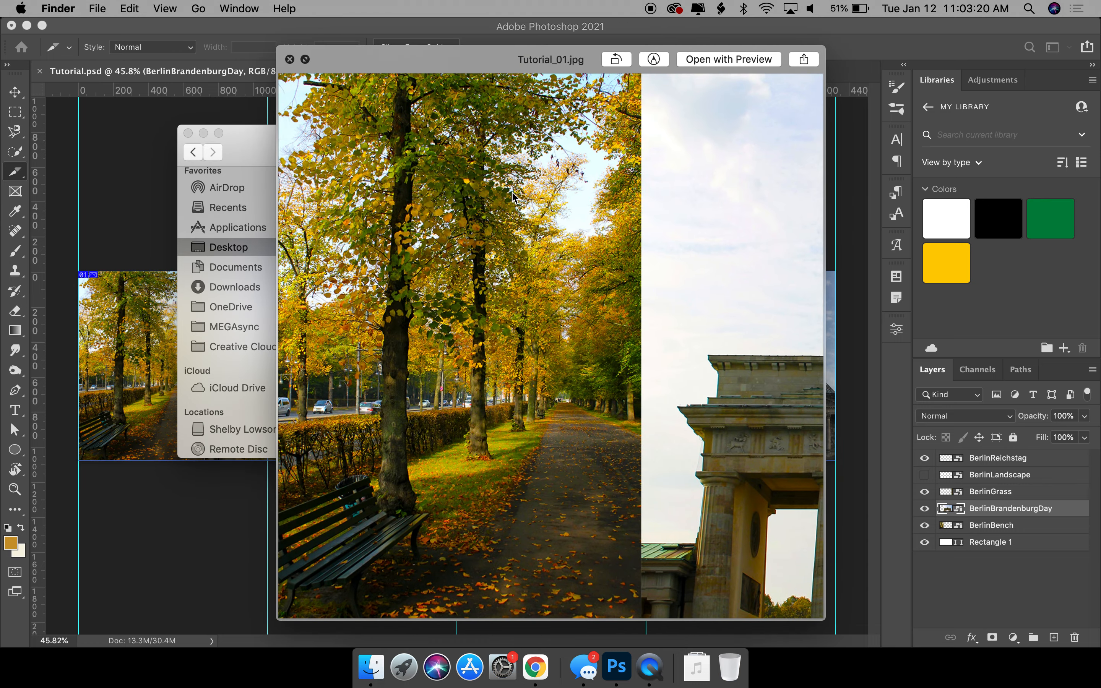
pyautogui.press('Down')
pyautogui.press('Down')
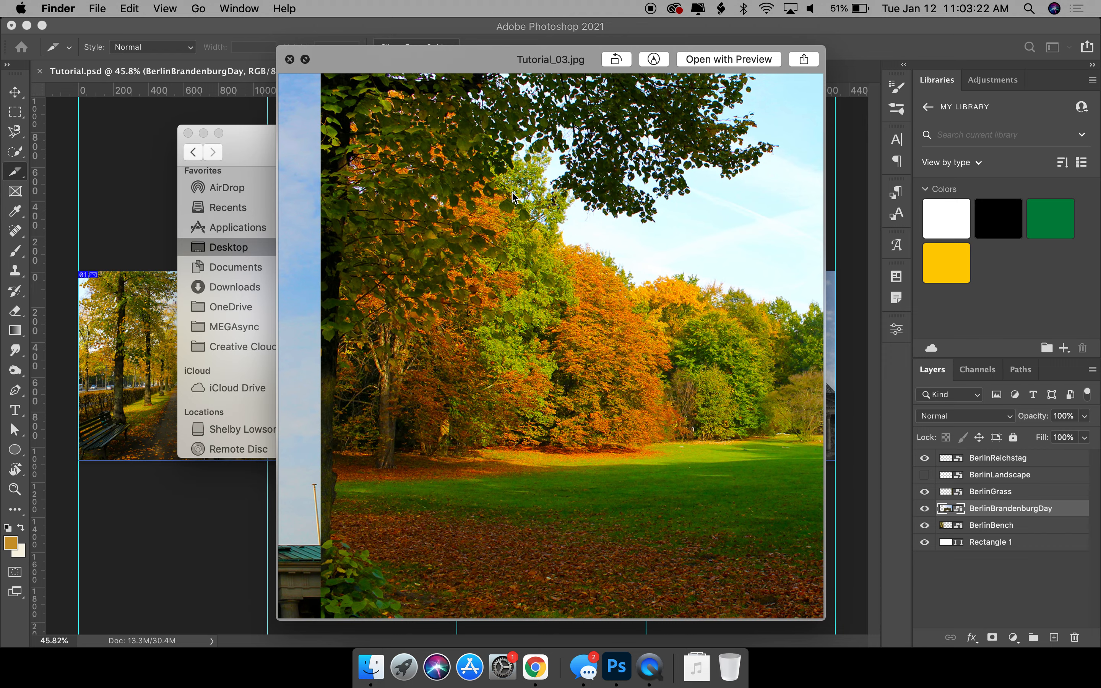
pyautogui.press('Down')
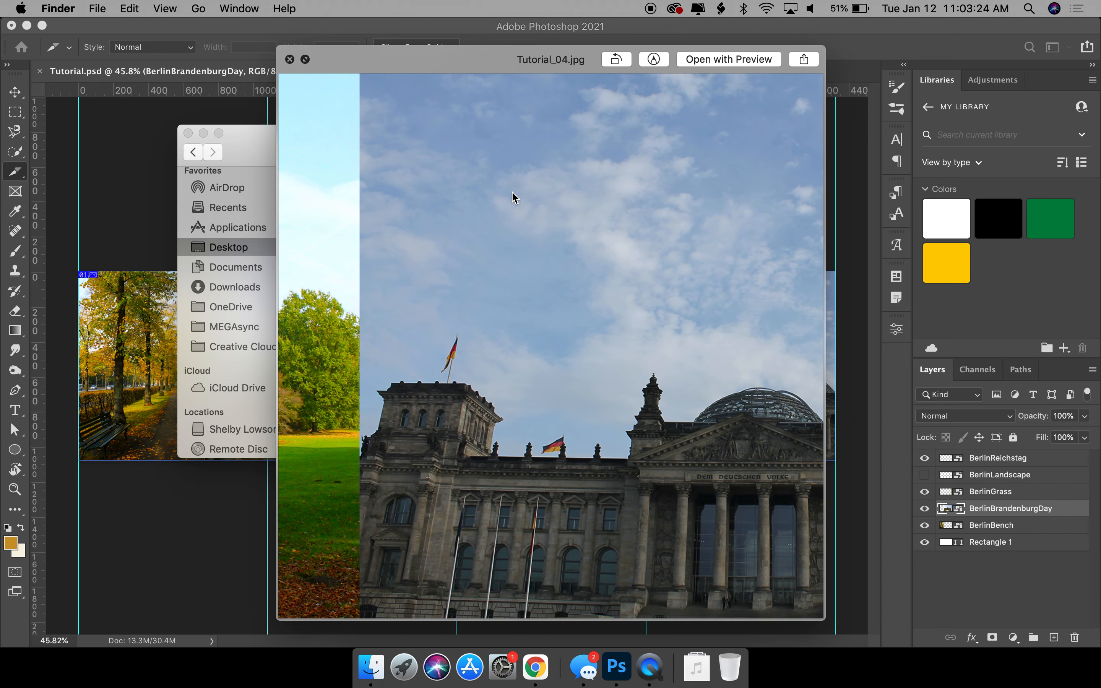
pyautogui.press('space')
pyautogui.keyDown('shift'); pyautogui.click(462, 193); pyautogui.keyUp('shift')
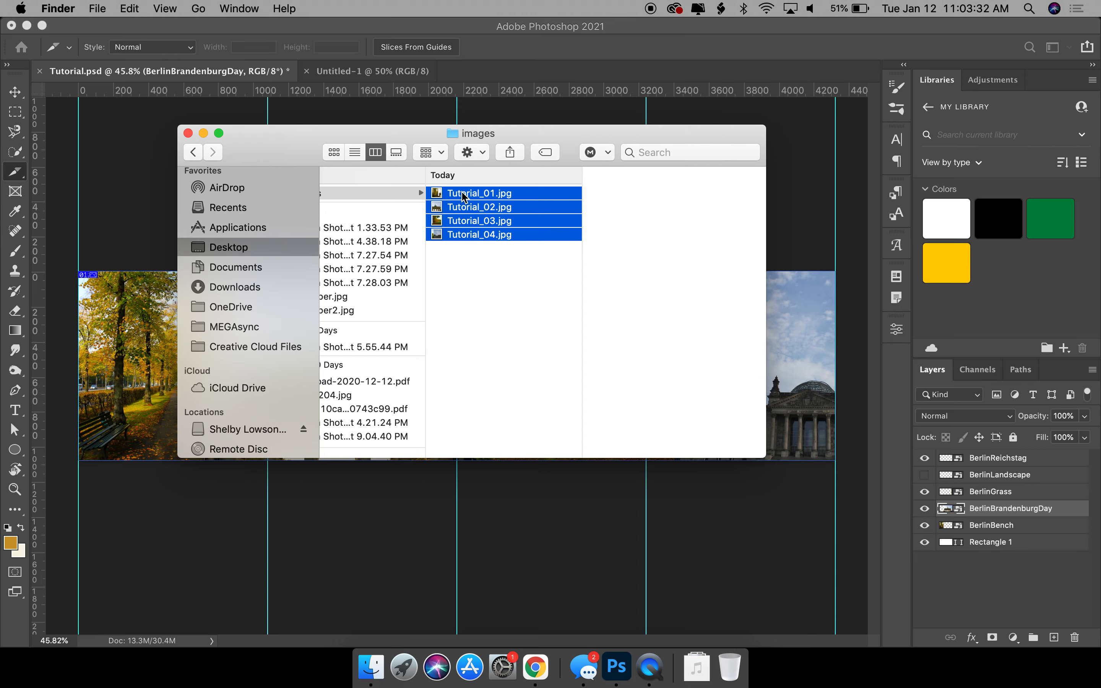
pyautogui.click(489, 276)
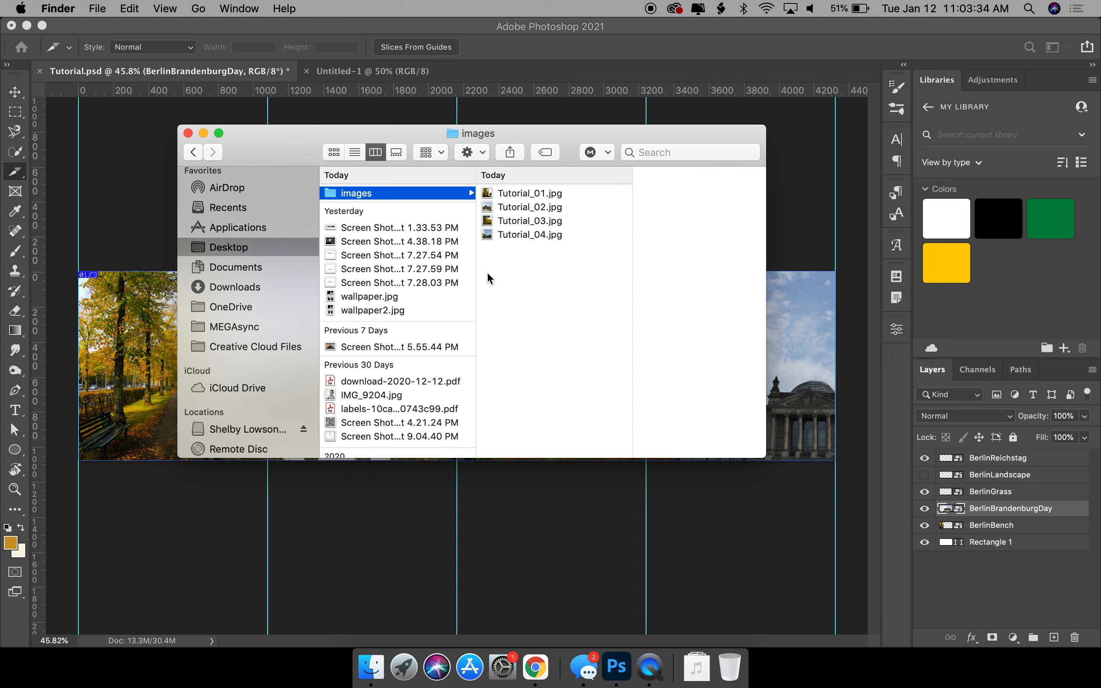
pyautogui.click(113, 211)
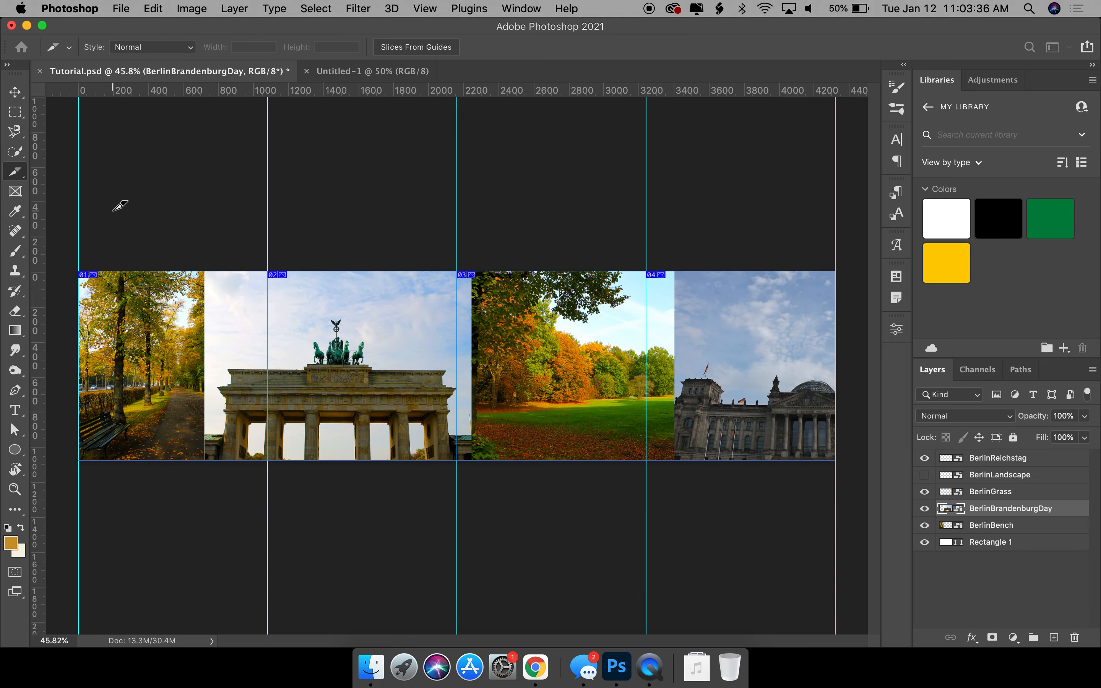